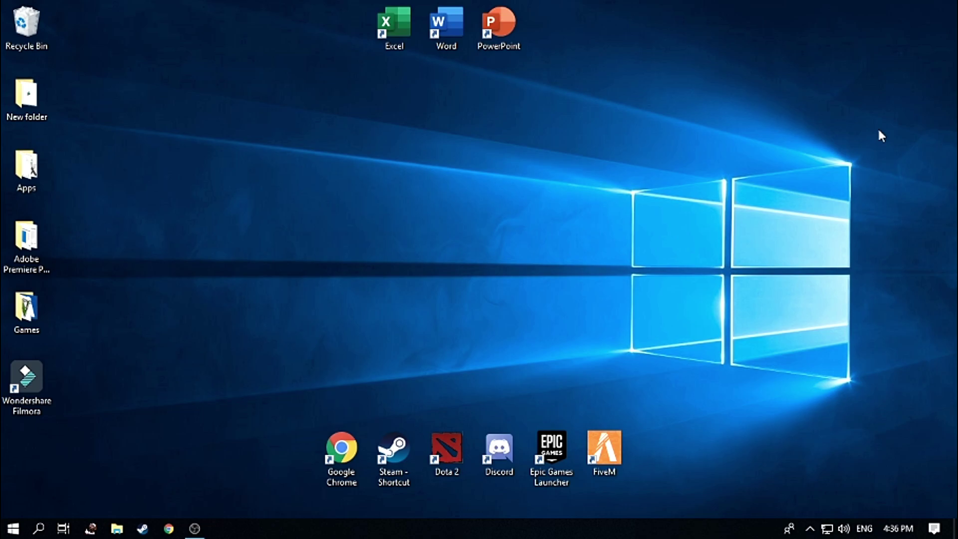
Launch Chrome and load the router login page at 192.168.1.1
{"action": "double_click", "coordinate": [341, 459]}
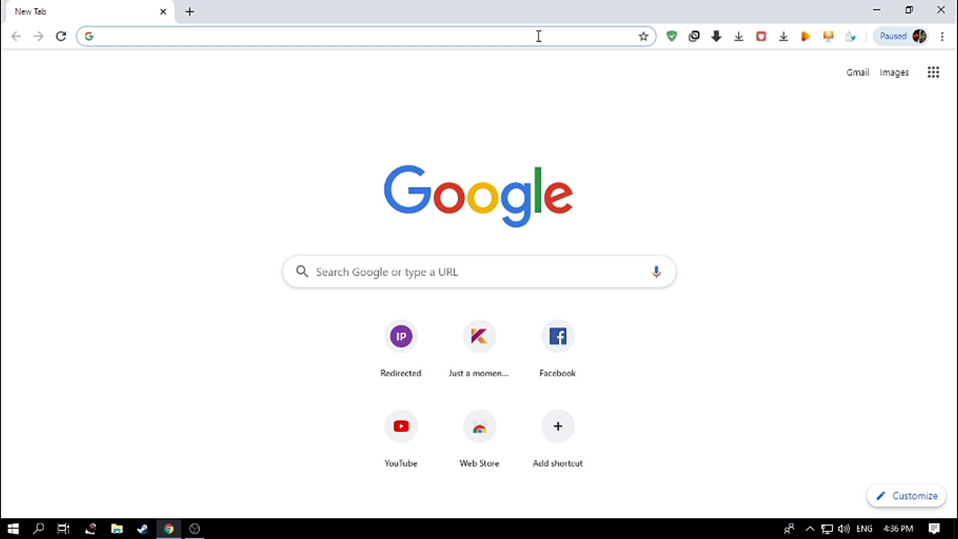
{"action": "type", "text": "192."}
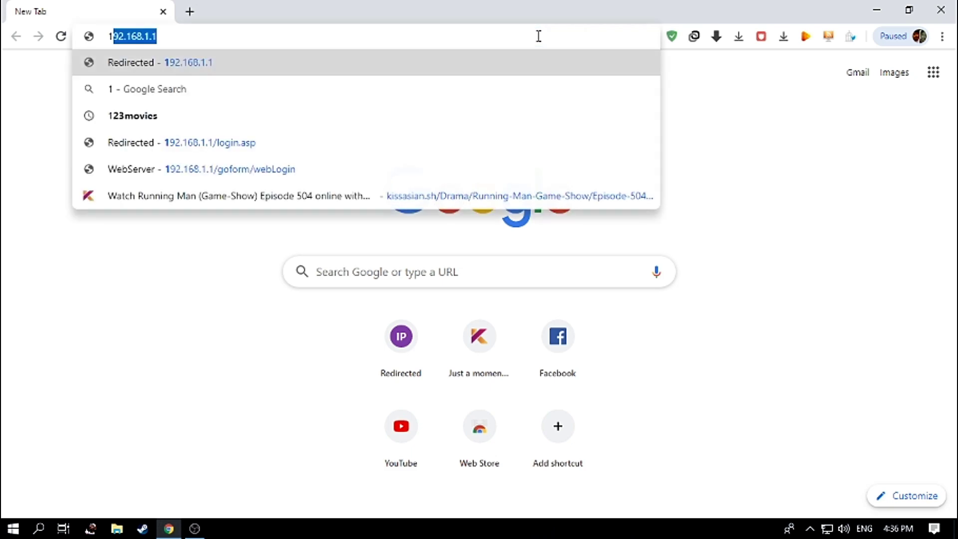
{"action": "type", "text": "15"}
{"action": "key", "text": "BackSpace"}
{"action": "type", "text": "68.1."}
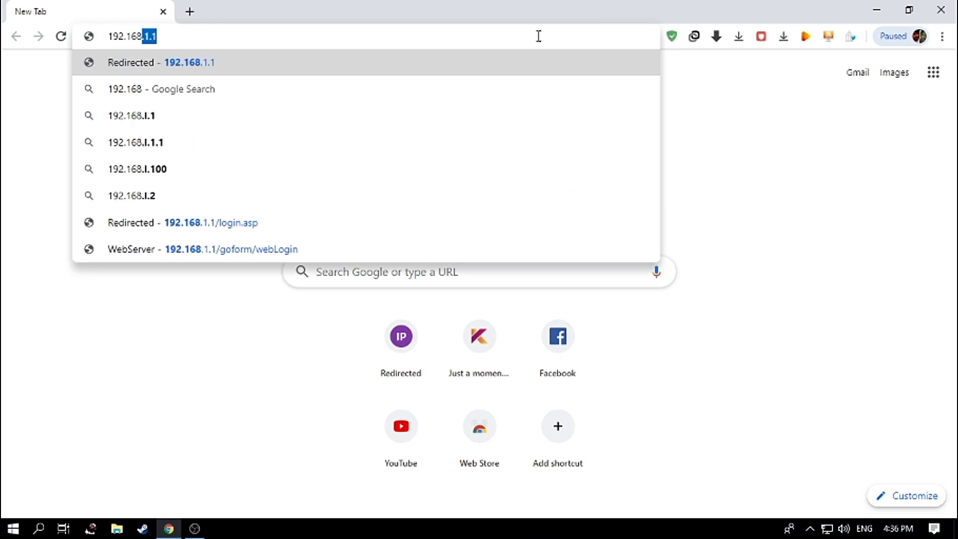
{"action": "type", "text": "1"}
{"action": "key", "text": "Return"}
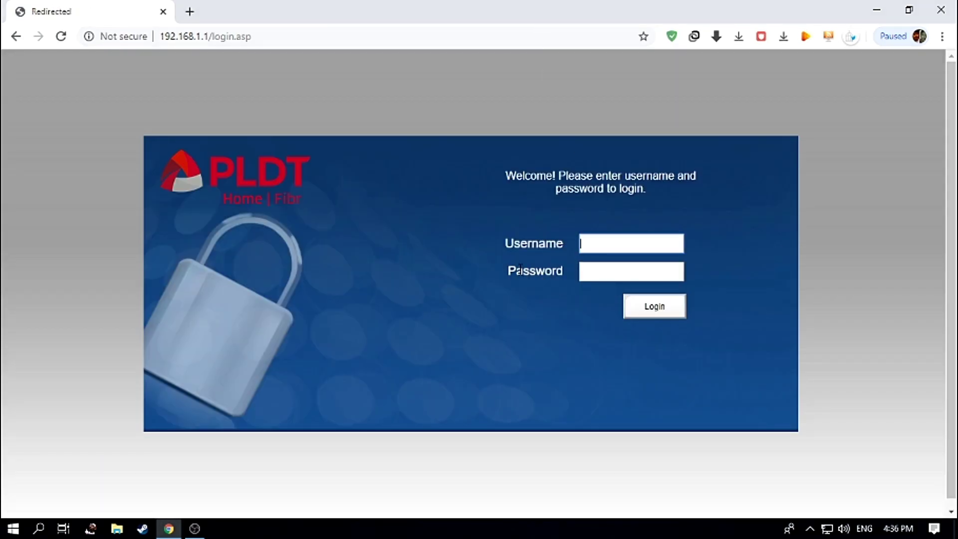
Log in to the router admin page with the admin username and password
{"action": "left_click_drag", "start_coordinate": [496, 246], "coordinate": [561, 241]}
{"action": "left_click", "coordinate": [559, 236]}
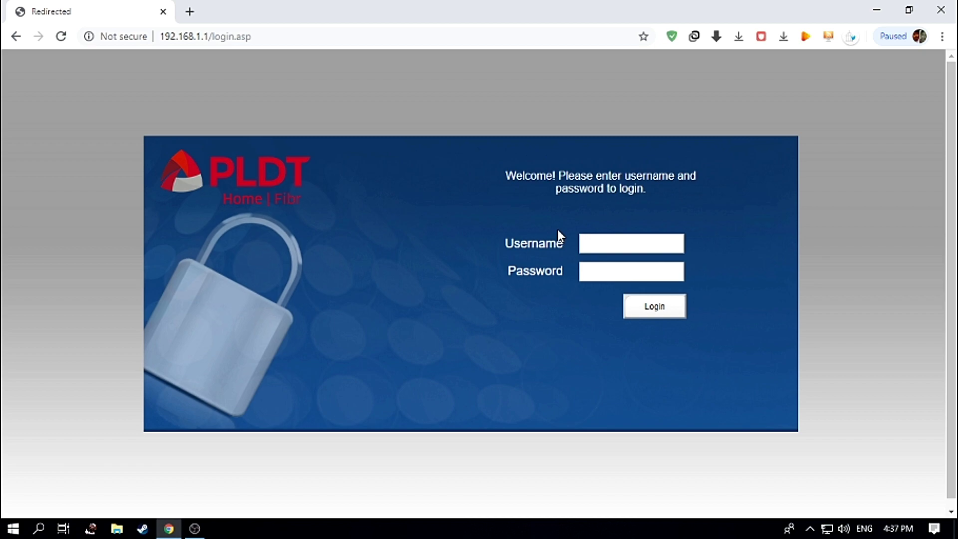
{"action": "left_click", "coordinate": [593, 243]}
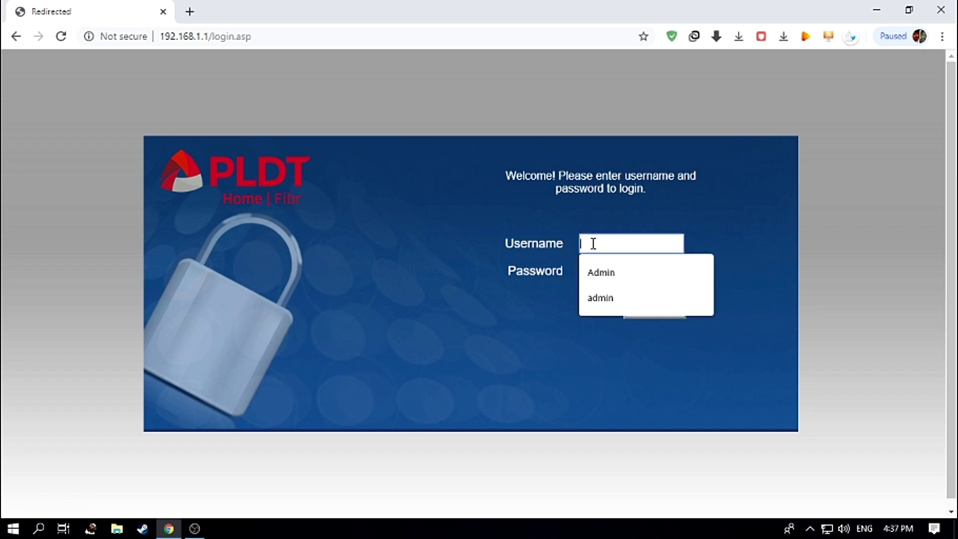
{"action": "type", "text": "admin"}
{"action": "key", "text": "Tab"}
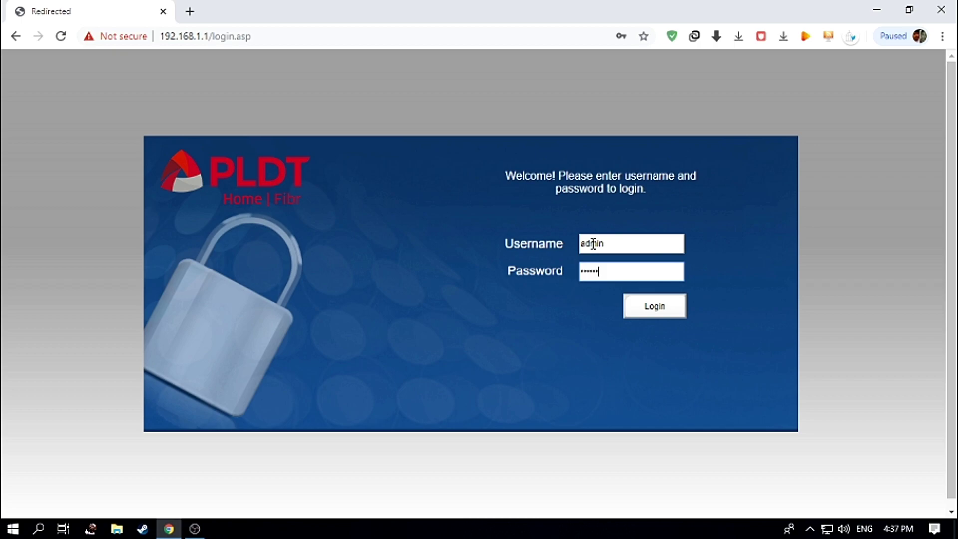
{"action": "key", "text": "Return"}
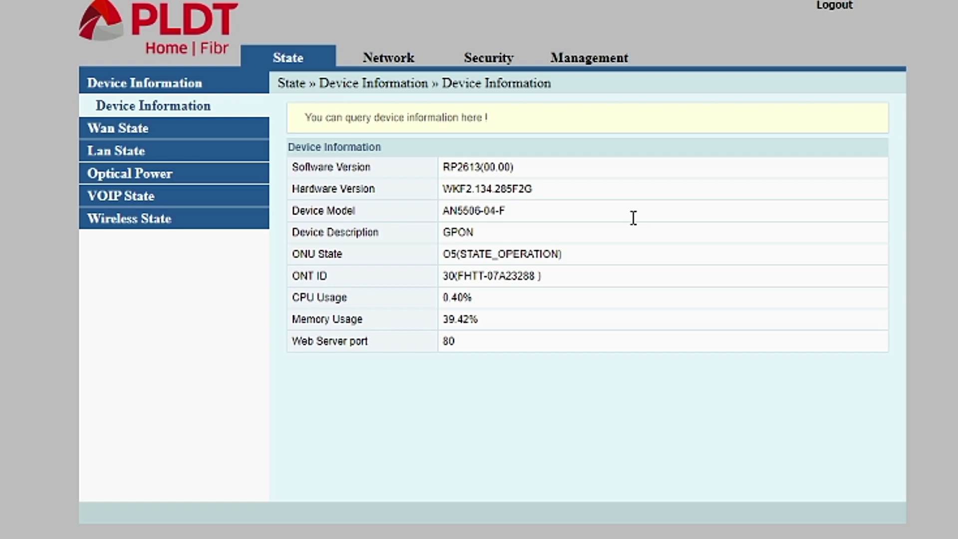
Open Network > Wlan Settings > Advanced and mark SSID 1 as Hidden
{"action": "left_click", "coordinate": [392, 71]}
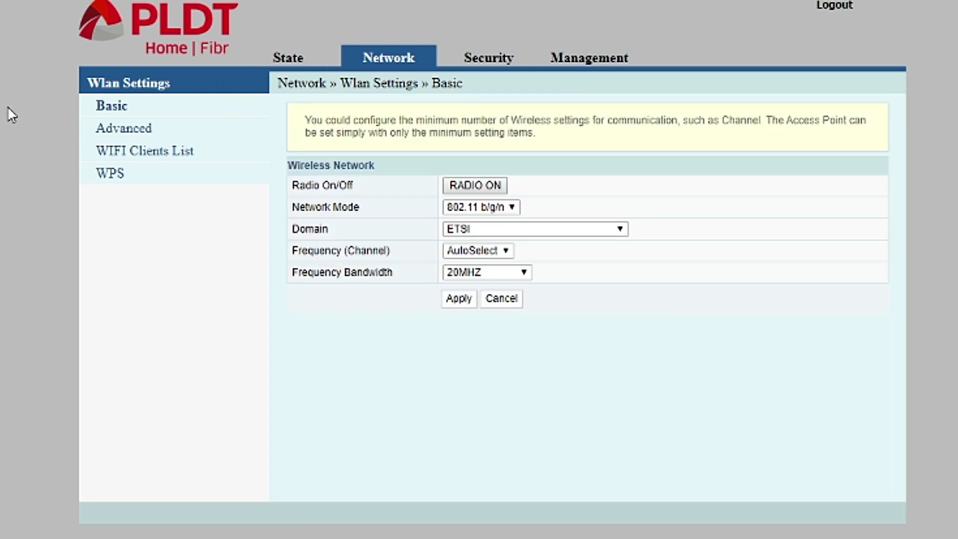
{"action": "left_click", "coordinate": [109, 132]}
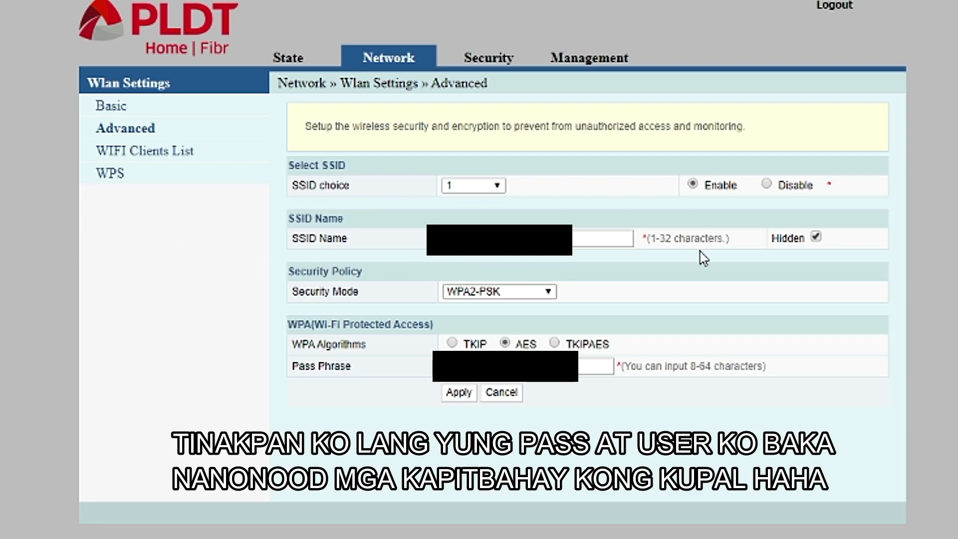
{"action": "left_click_drag", "start_coordinate": [772, 238], "coordinate": [804, 239]}
{"action": "left_click", "coordinate": [867, 257]}
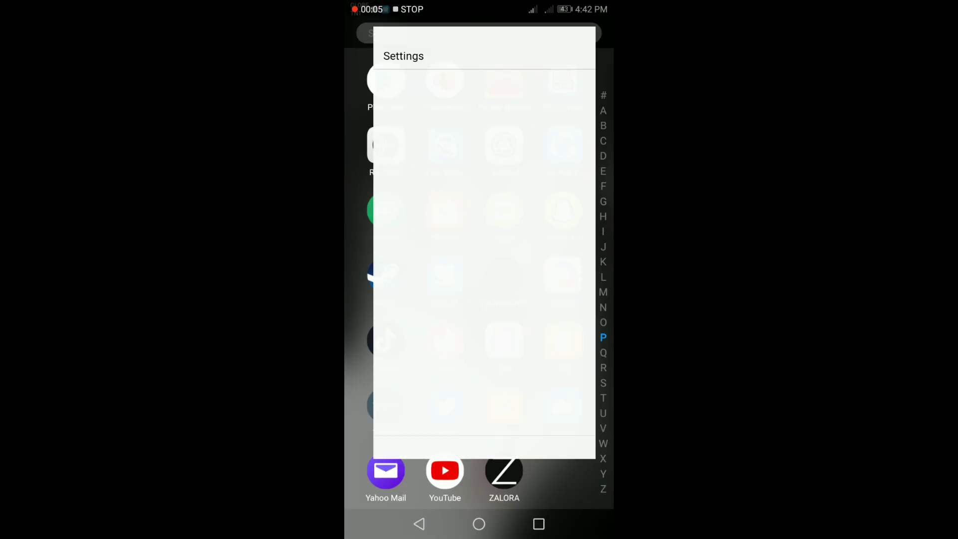
On the phone, go to Wireless & networks > Wi-Fi and choose Add network
{"action": "left_click", "coordinate": [409, 174]}
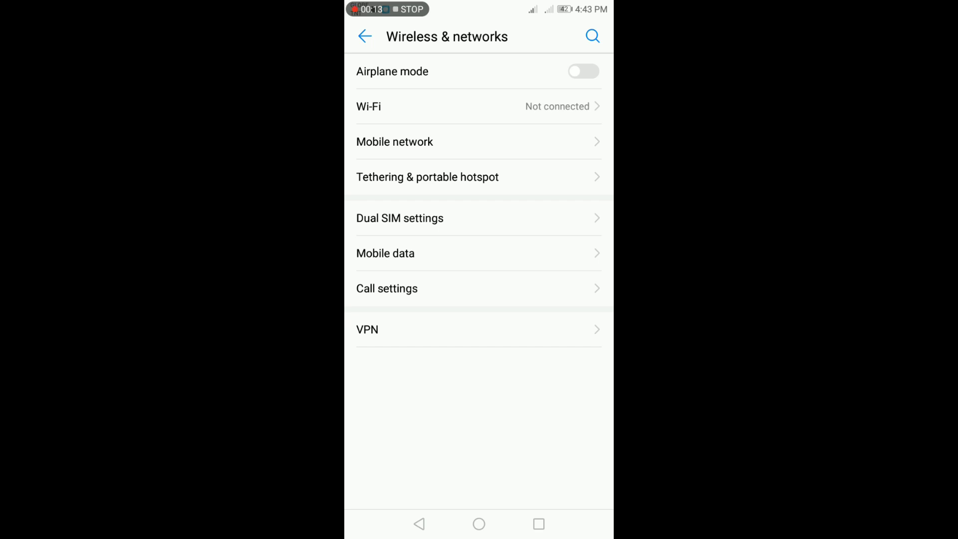
{"action": "left_click", "coordinate": [399, 106]}
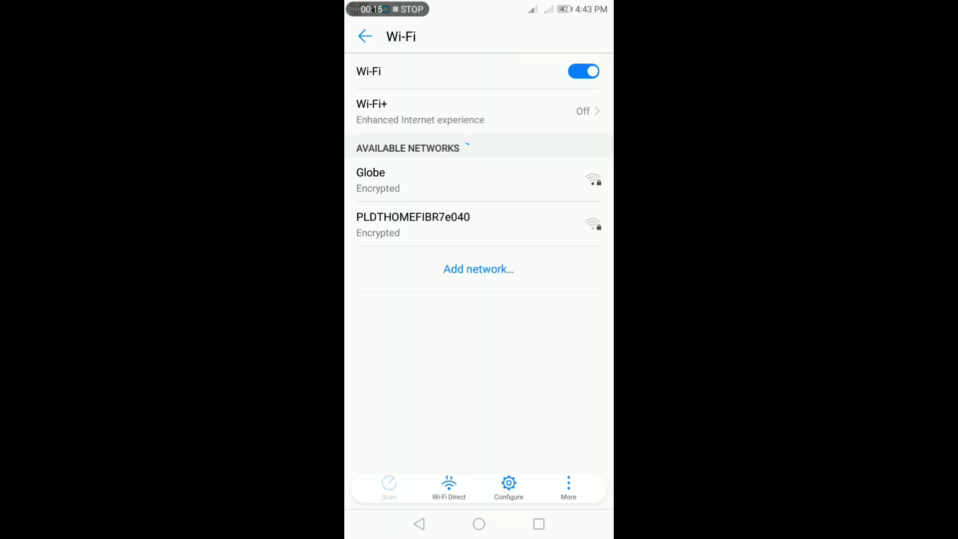
{"action": "left_click", "coordinate": [478, 269]}
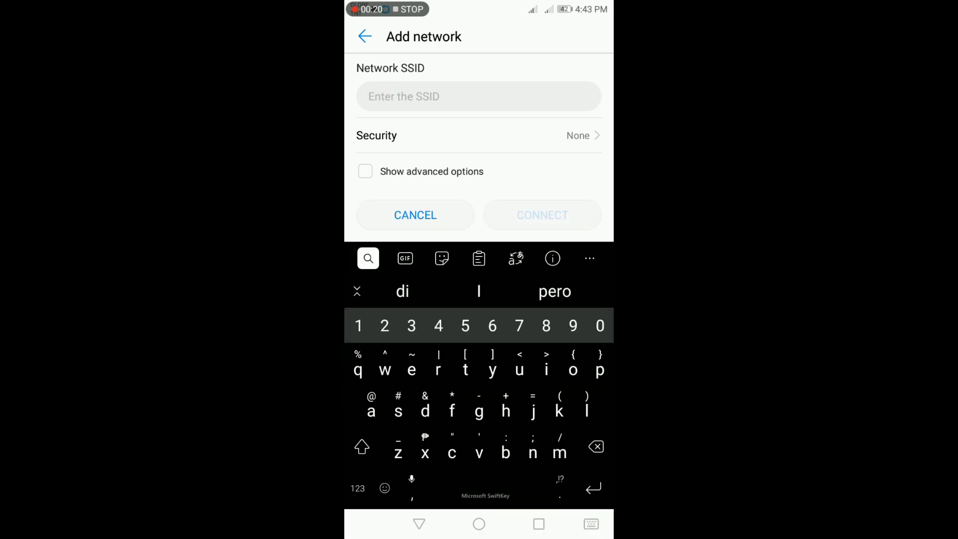
Enter the hidden network's SSID in the Add network form
{"action": "type", "text": "Tou"}
{"action": "key", "text": "BackSpace"}
{"action": "key", "text": "BackSpace"}
{"action": "key", "text": "BackSpace"}
{"action": "type", "text": "You"}
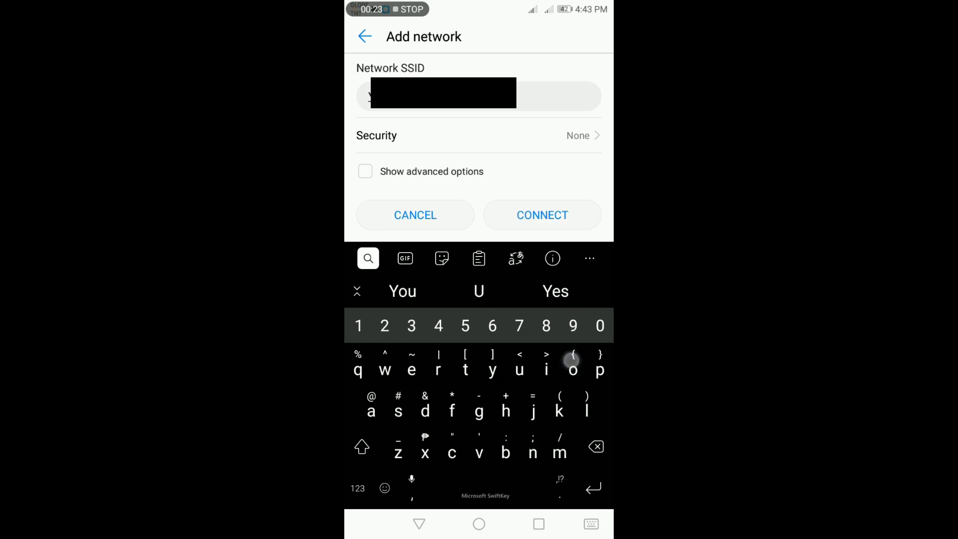
{"action": "type", "text": " connec"}
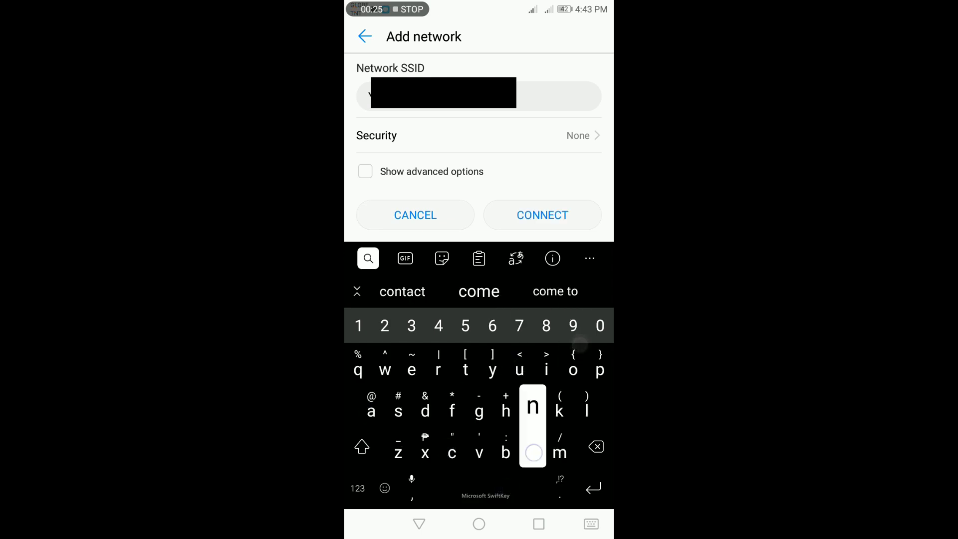
{"action": "type", "text": "t"}
{"action": "left_click", "coordinate": [357, 487]}
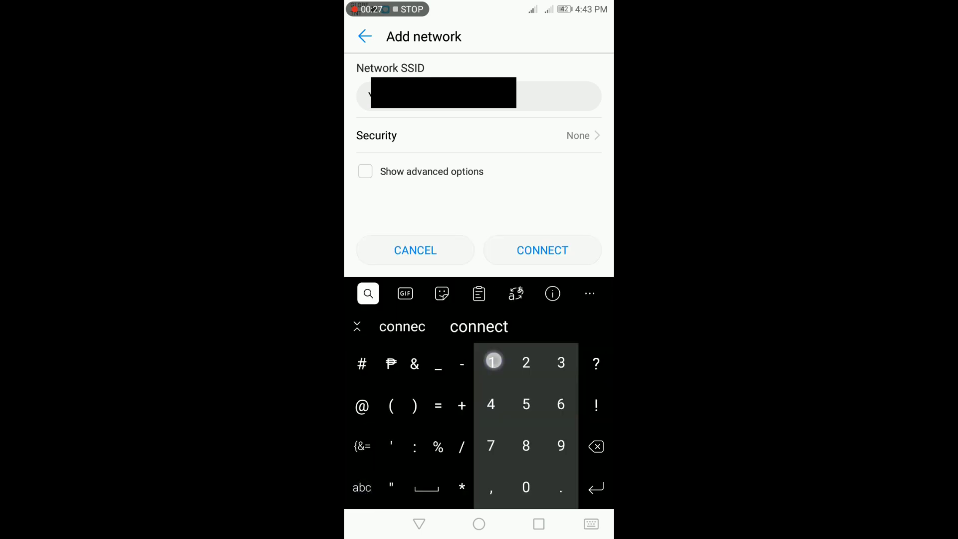
Set security to WPA/WPA2 PSK and enter the Wi-Fi password
{"action": "left_click", "coordinate": [449, 135]}
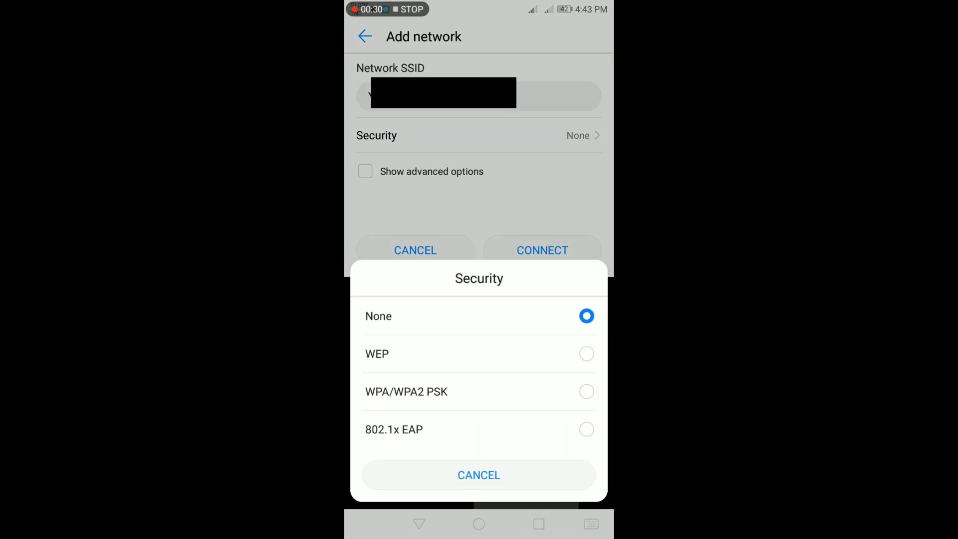
{"action": "left_click", "coordinate": [586, 391]}
{"action": "left_click", "coordinate": [412, 180]}
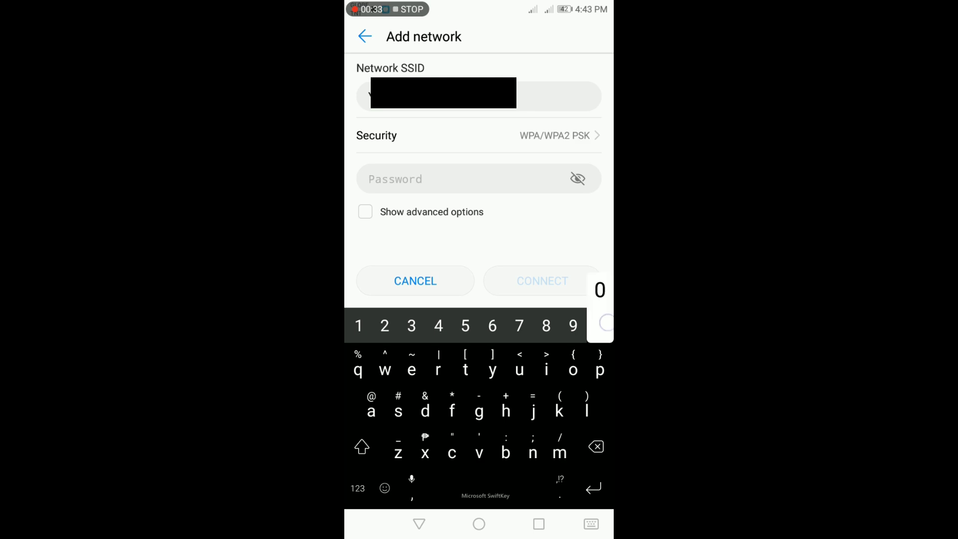
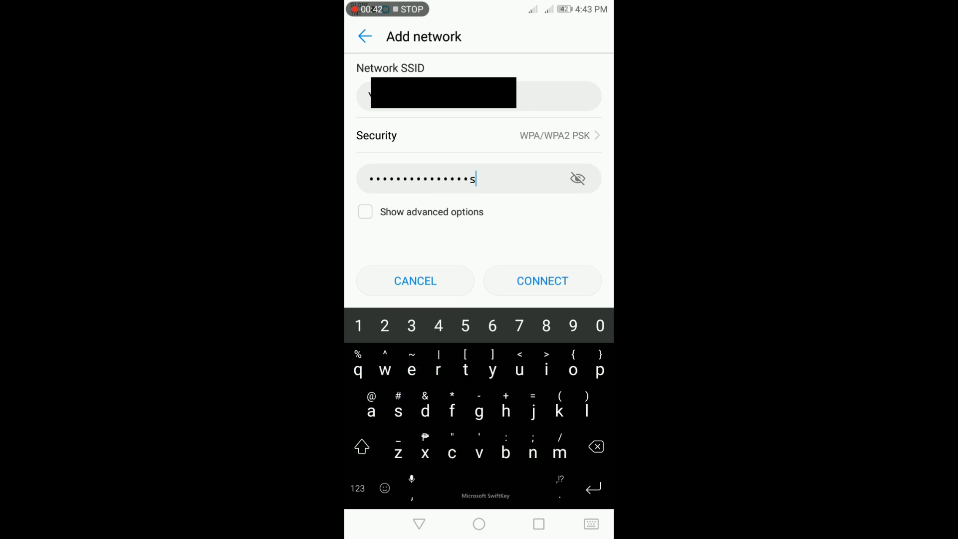
Connect to the hidden network so it shows Connected above PLDTHOMEFIBR7e040
{"action": "left_click", "coordinate": [568, 289]}
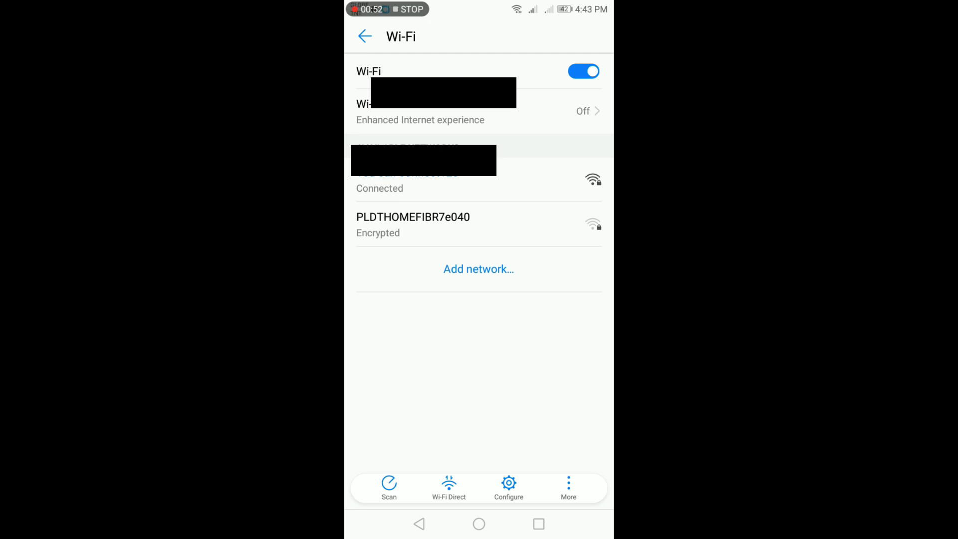
{"action": "left_click", "coordinate": [400, 7]}
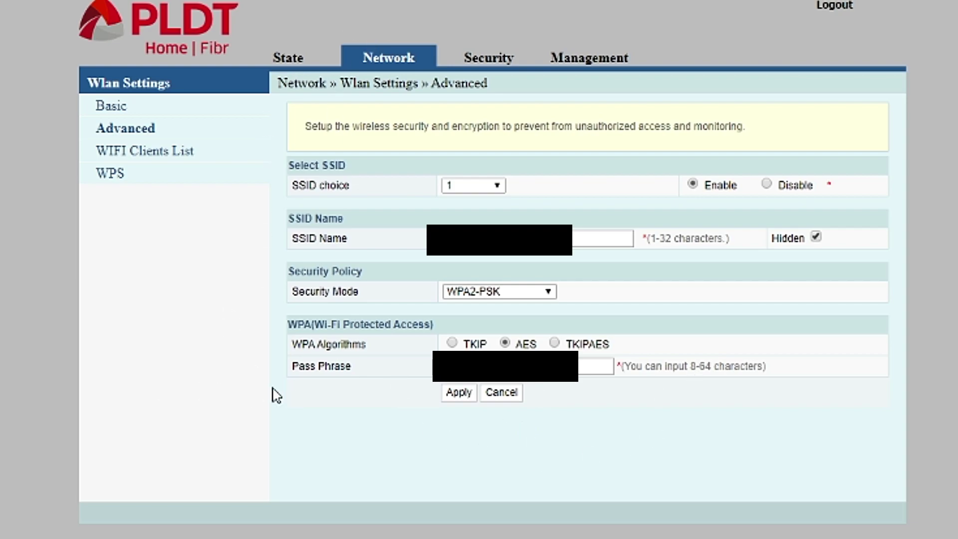
{"action": "left_click_drag", "start_coordinate": [298, 365], "coordinate": [341, 367]}
{"action": "left_click", "coordinate": [273, 410]}
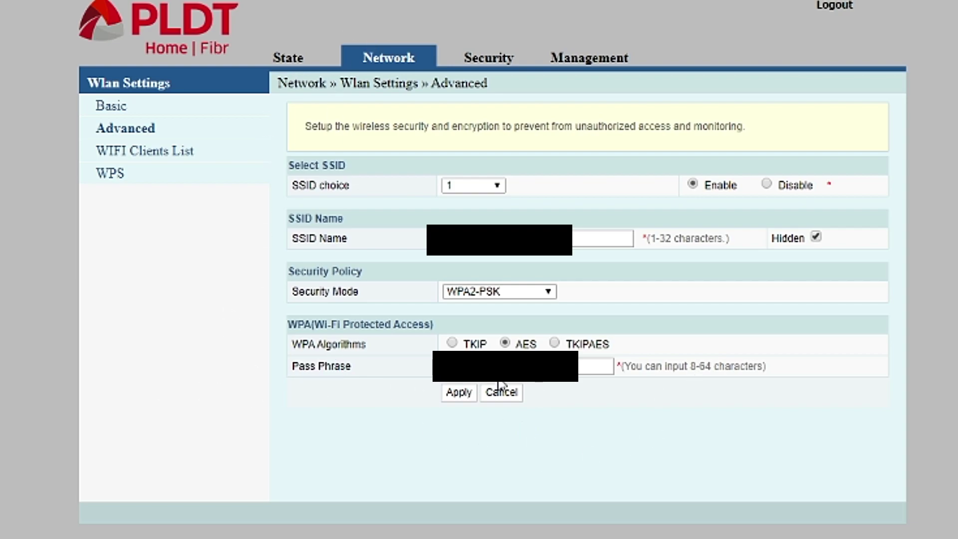